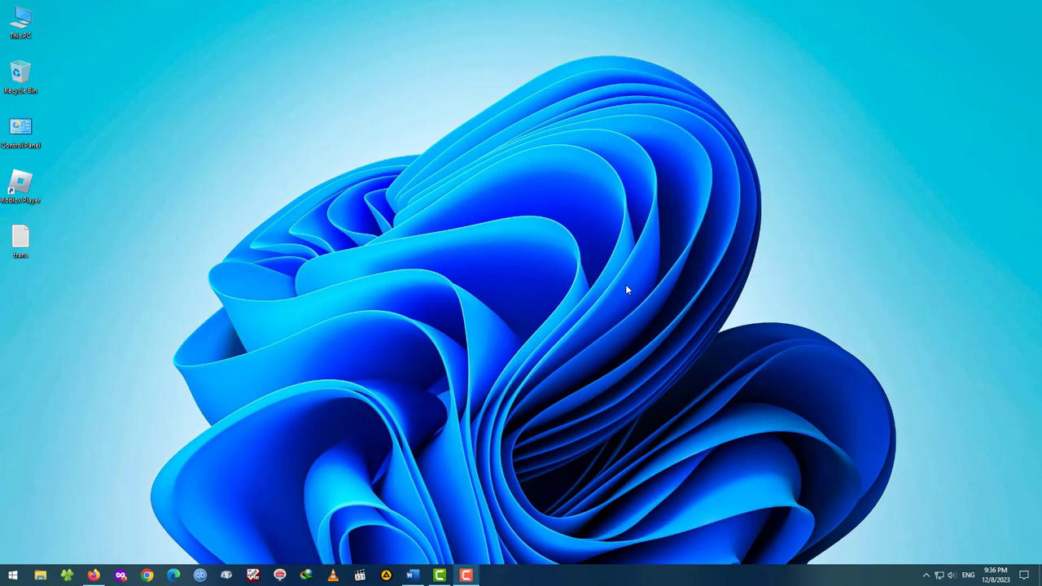
Search Firefox for 'google input tools' and open the Google Input Tools result in a new tab
{"action": "left_click", "coordinate": [94, 576]}
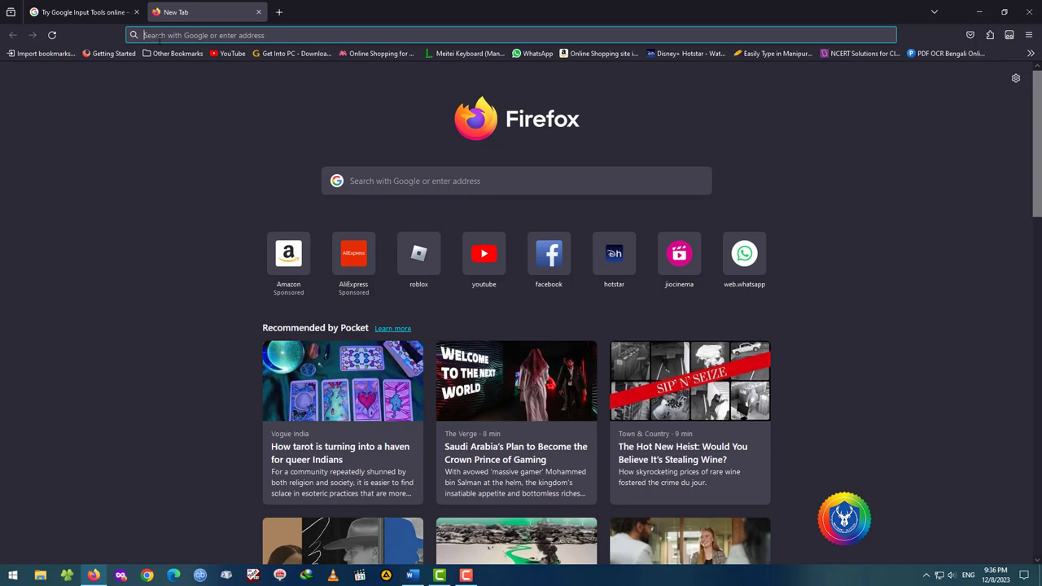
{"action": "type", "text": "go"}
{"action": "key", "text": "BackSpace"}
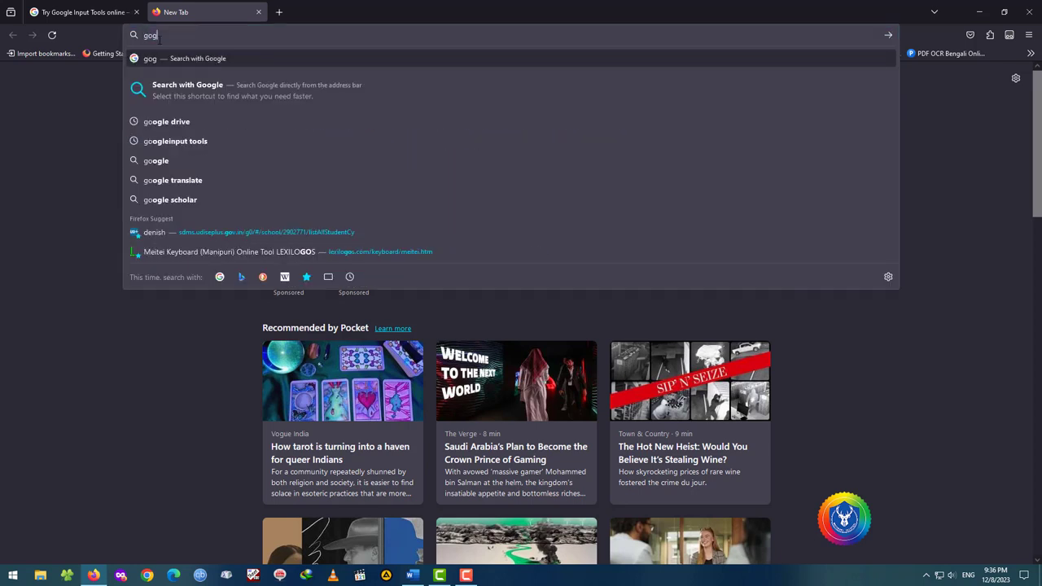
{"action": "key", "text": "BackSpace"}
{"action": "type", "text": "ogle"}
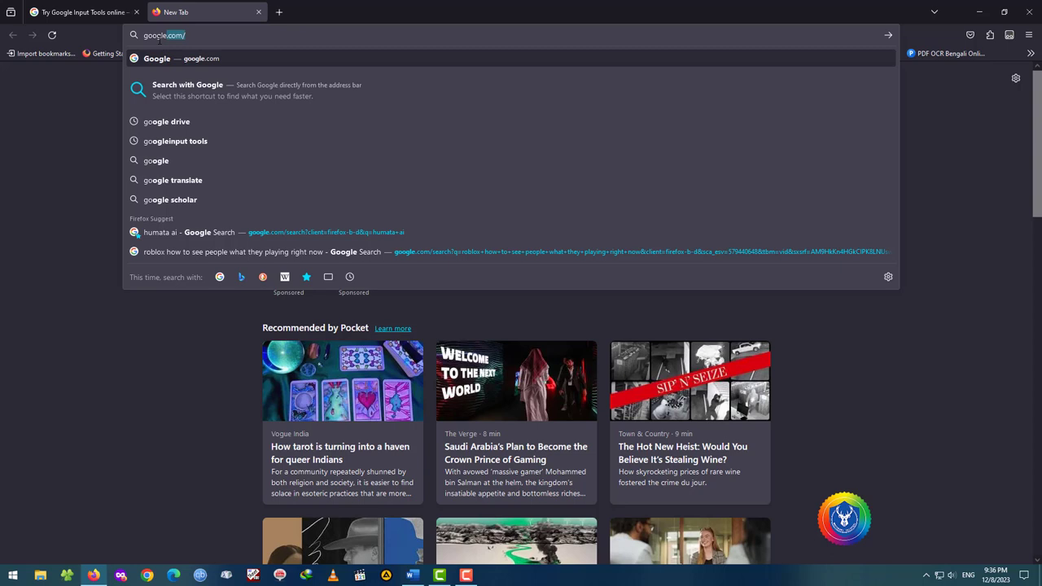
{"action": "type", "text": " input"}
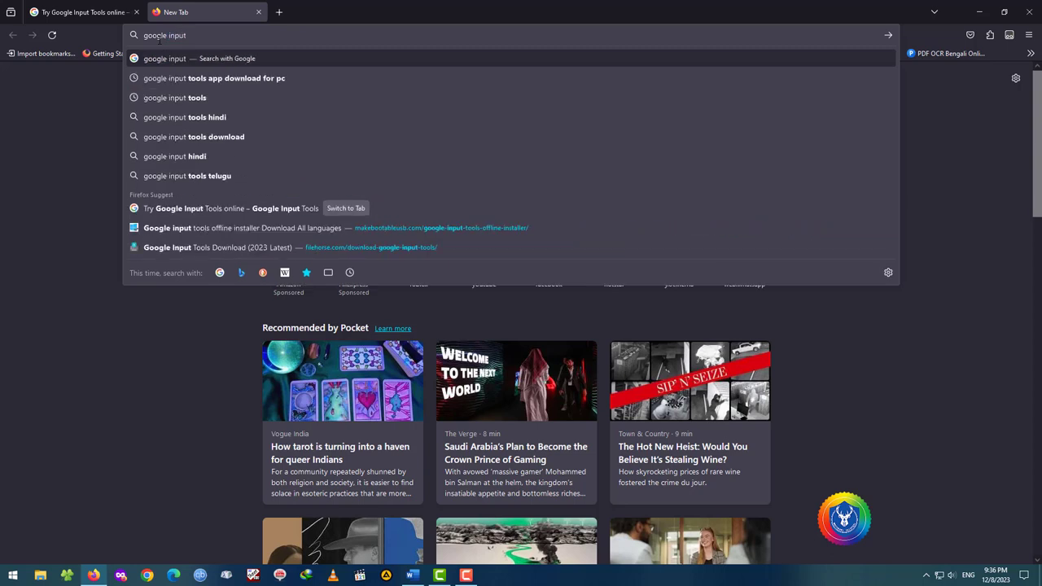
{"action": "type", "text": " toos"}
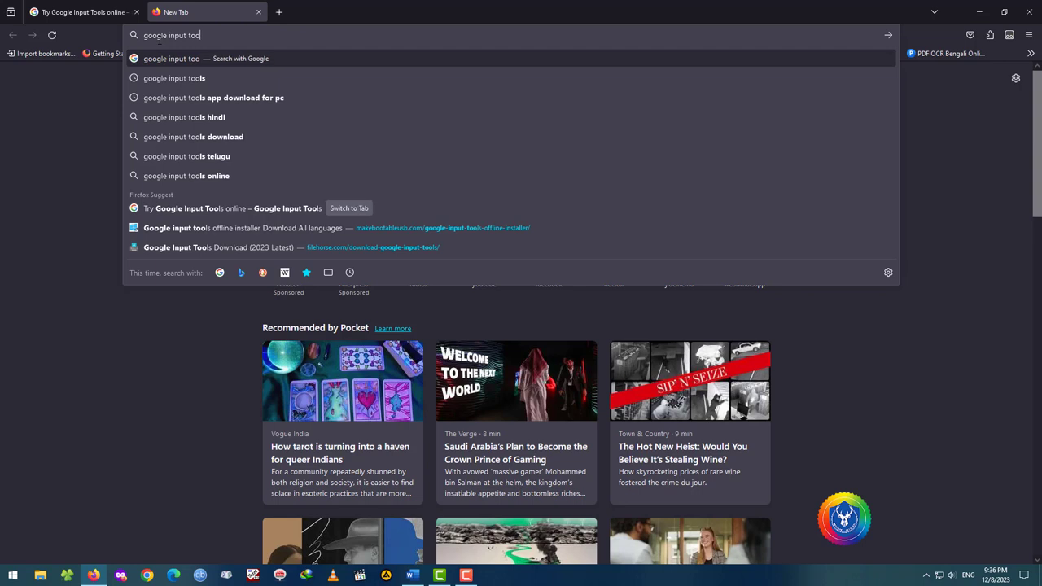
{"action": "key", "text": "Return"}
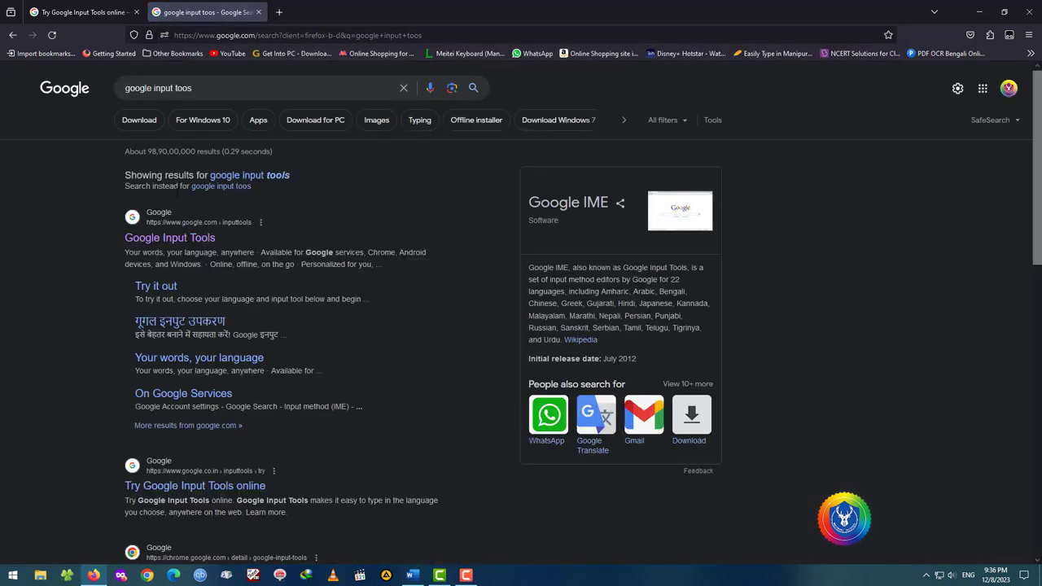
{"action": "right_click", "coordinate": [167, 241]}
{"action": "left_click", "coordinate": [190, 249]}
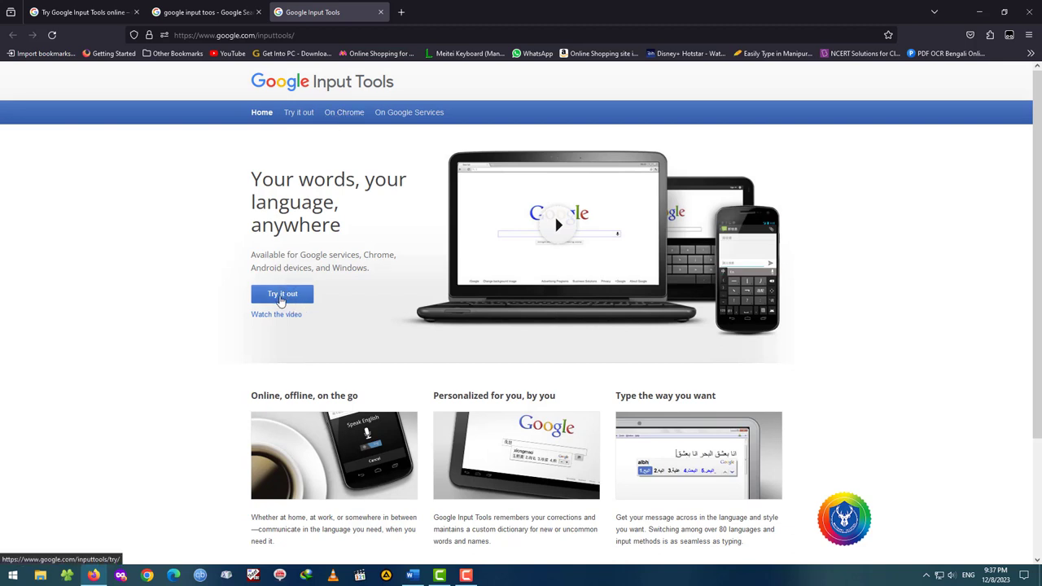
Open the Try it out page and choose Manipuri (Meitei Mayek) as the input language
{"action": "left_click", "coordinate": [282, 299]}
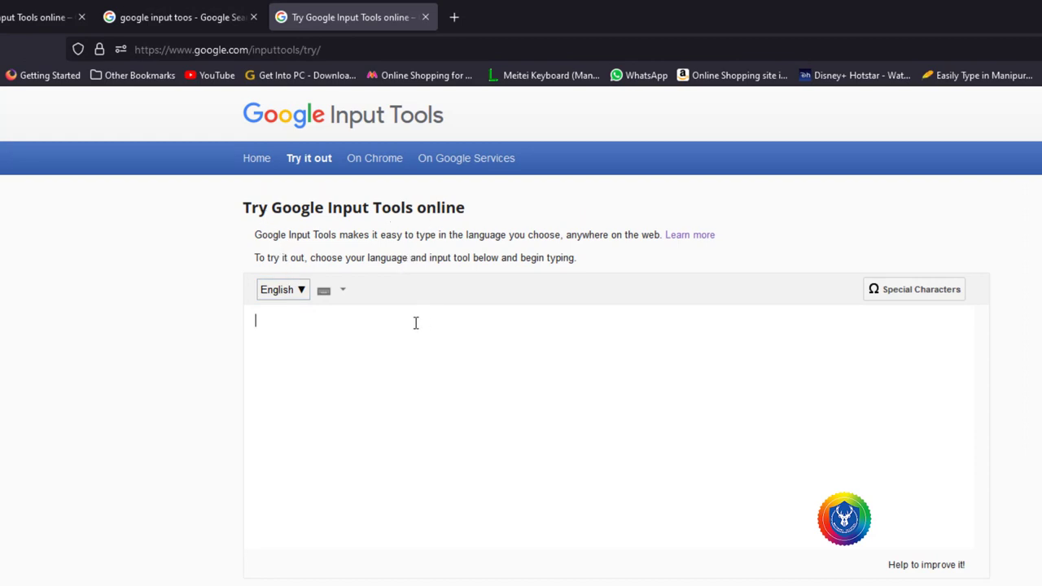
{"action": "left_click", "coordinate": [297, 291]}
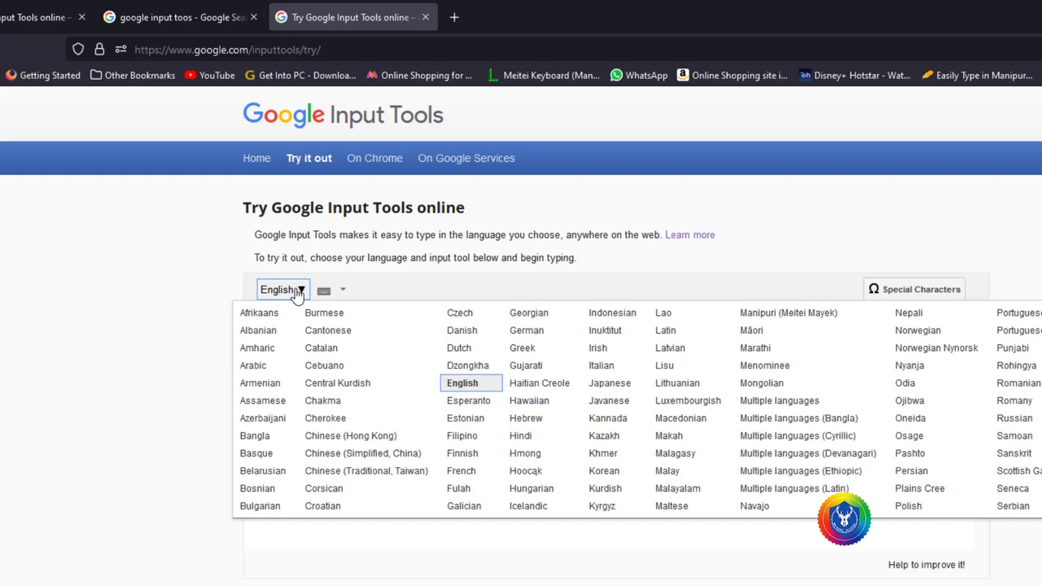
{"action": "left_click", "coordinate": [788, 316]}
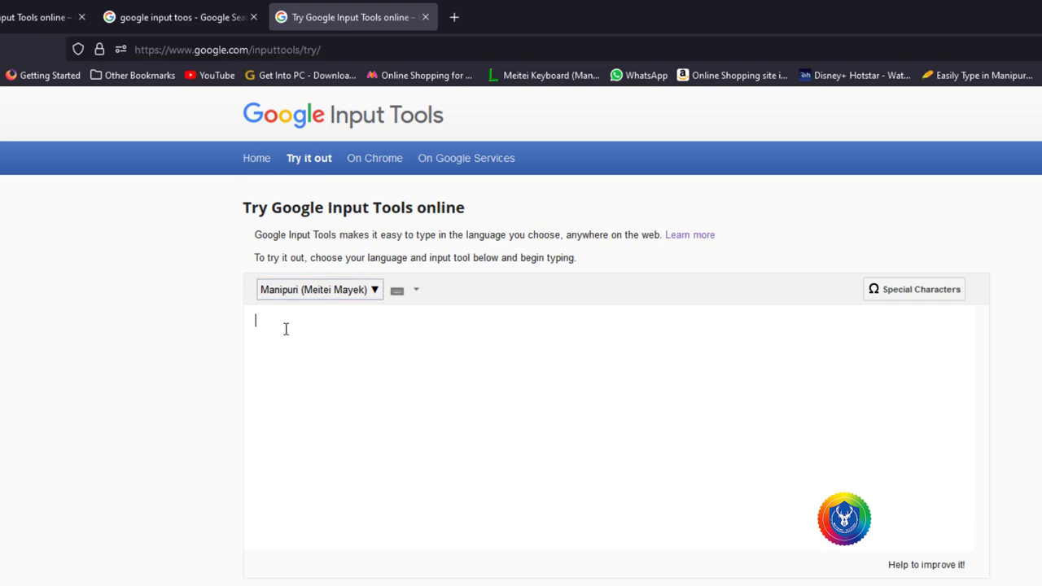
Type 'manipurmayek' to test Meitei Mayek output, then delete it
{"action": "type", "text": "manipurmayek"}
{"action": "key", "text": "BackSpace"}
{"action": "key", "text": "BackSpace"}
{"action": "key", "text": "BackSpace"}
{"action": "key", "text": "BackSpace"}
{"action": "key", "text": "BackSpace"}
{"action": "key", "text": "BackSpace"}
{"action": "key", "text": "BackSpace"}
{"action": "key", "text": "BackSpace"}
{"action": "key", "text": "BackSpace"}
{"action": "key", "text": "BackSpace"}
{"action": "key", "text": "BackSpace"}
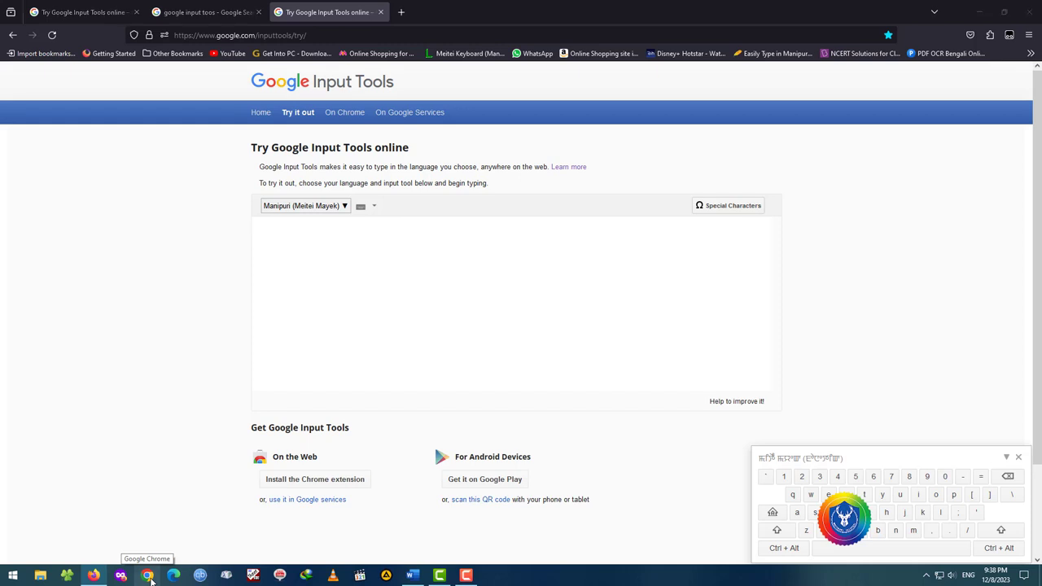
Open a new Chrome window and go to Settings from its main menu
{"action": "left_click", "coordinate": [149, 578]}
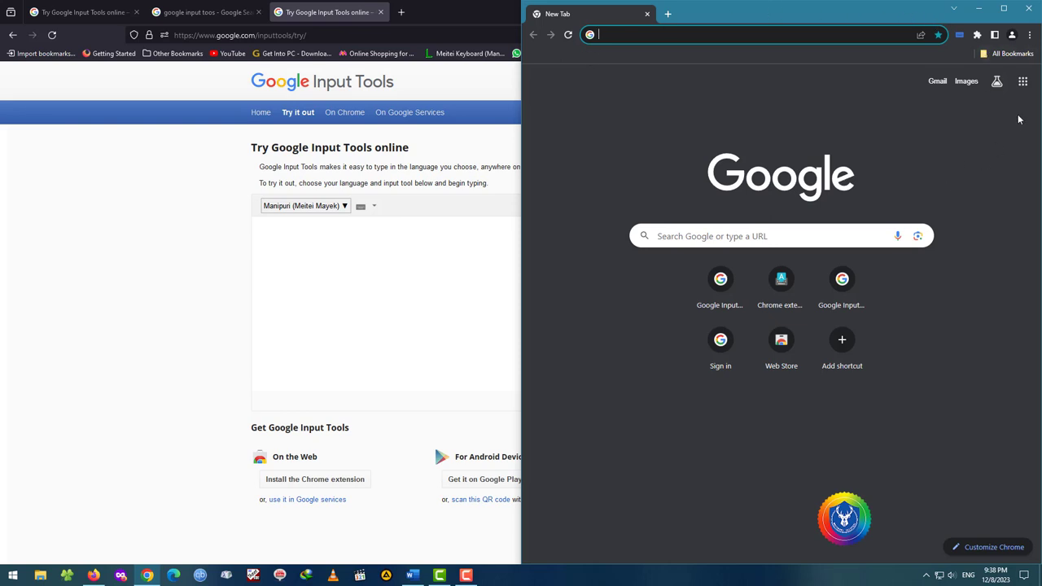
{"action": "left_click", "coordinate": [1030, 36]}
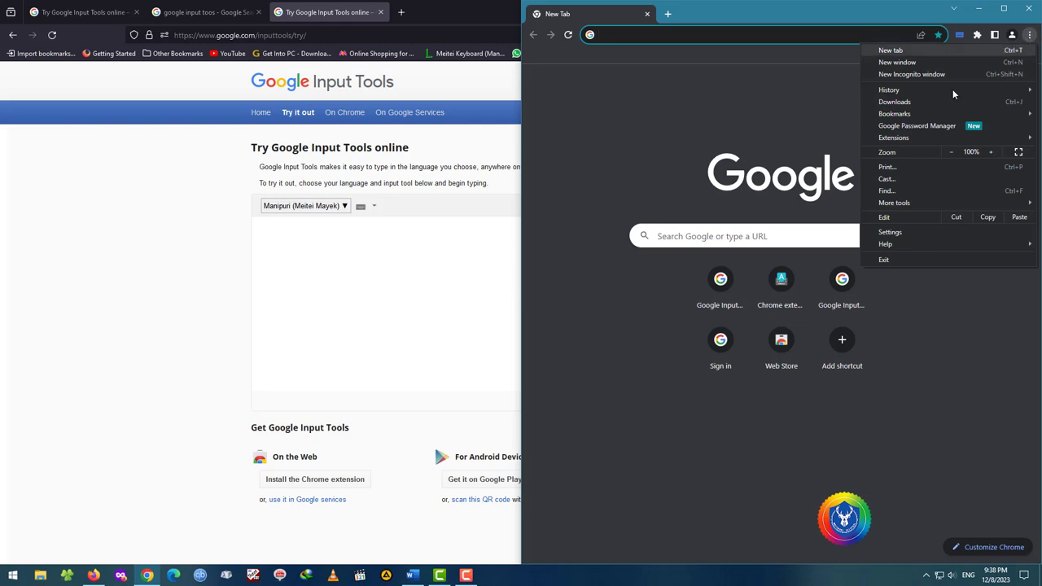
{"action": "left_click", "coordinate": [896, 232]}
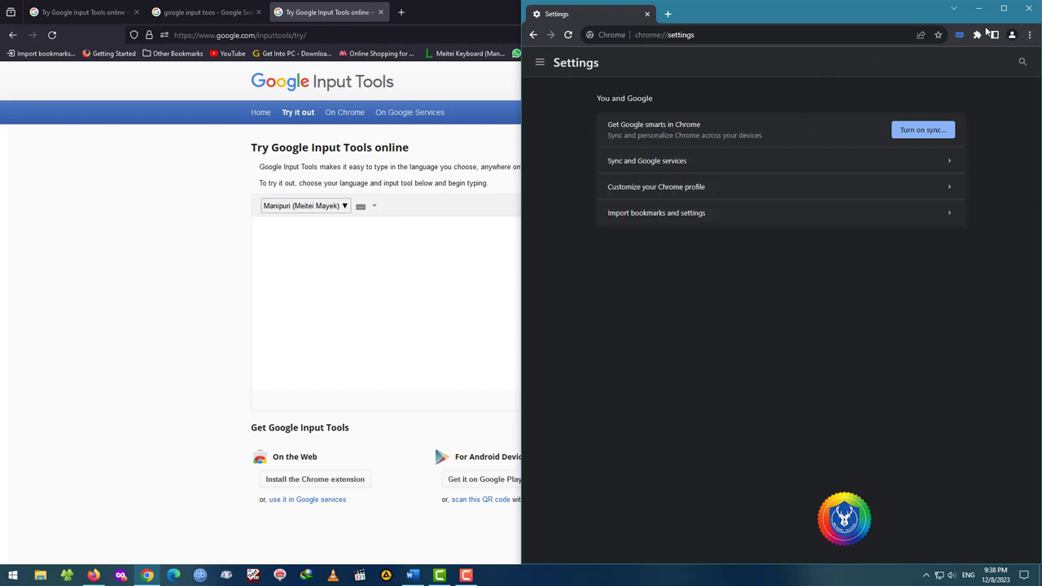
Maximize the Chrome settings window and open Appearance's Customize fonts page
{"action": "left_click", "coordinate": [1003, 8]}
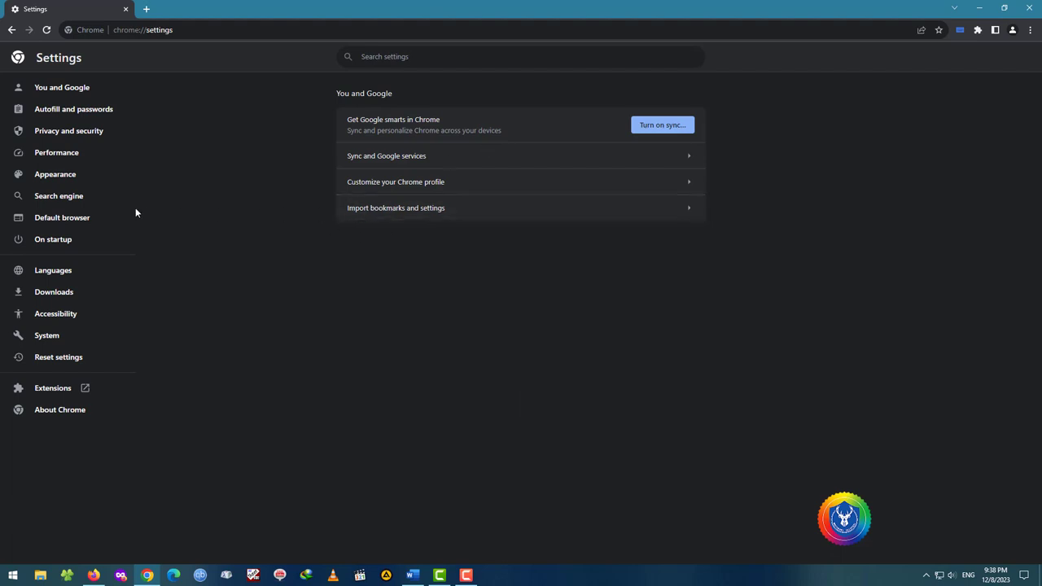
{"action": "left_click", "coordinate": [71, 186]}
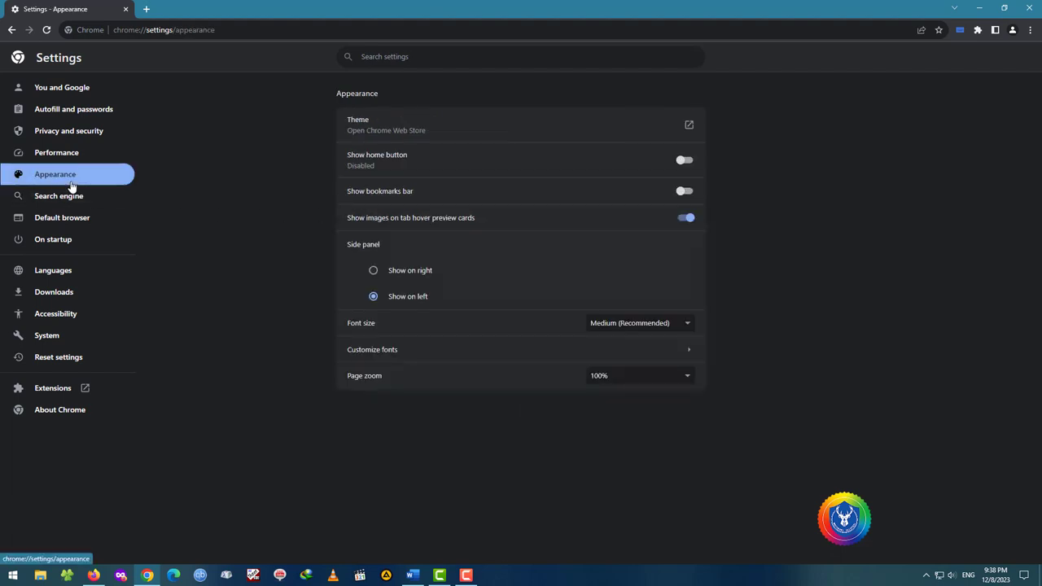
{"action": "left_click", "coordinate": [391, 352]}
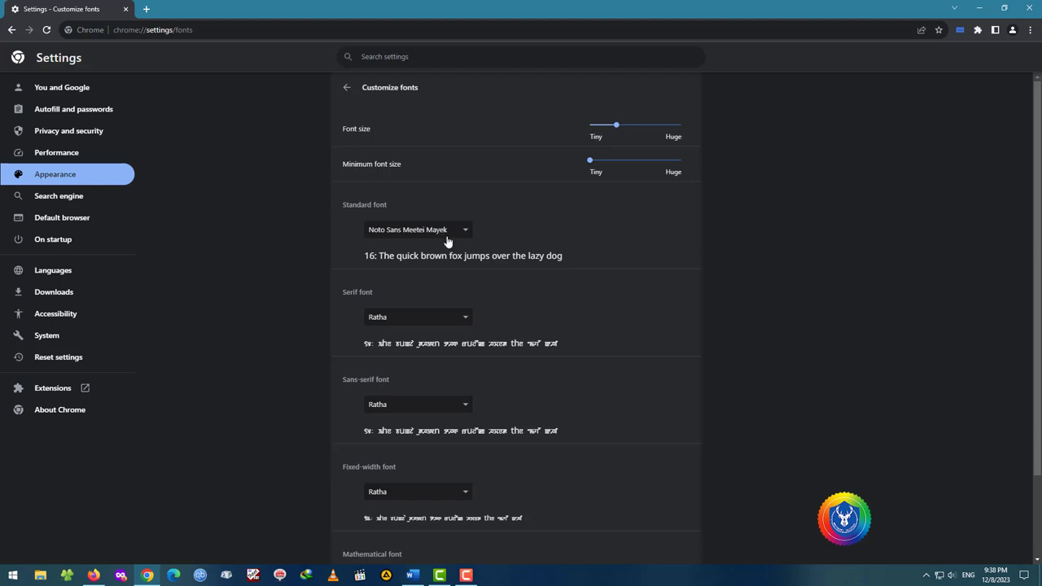
Set the Standard font to Noto Sans Meetei Mayek and keep Ratha as the Serif font
{"action": "left_click", "coordinate": [466, 233]}
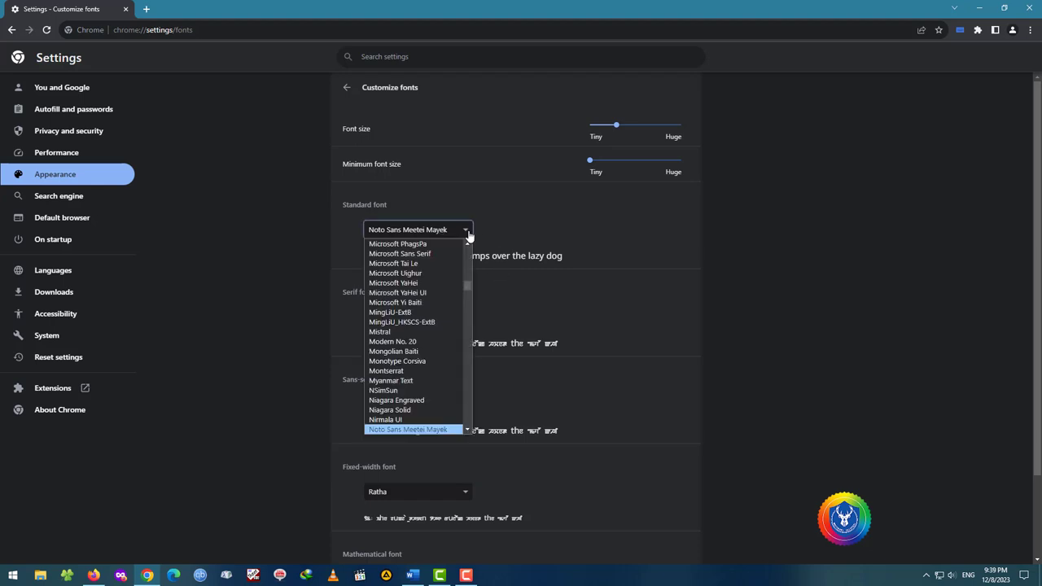
{"action": "left_click", "coordinate": [396, 429]}
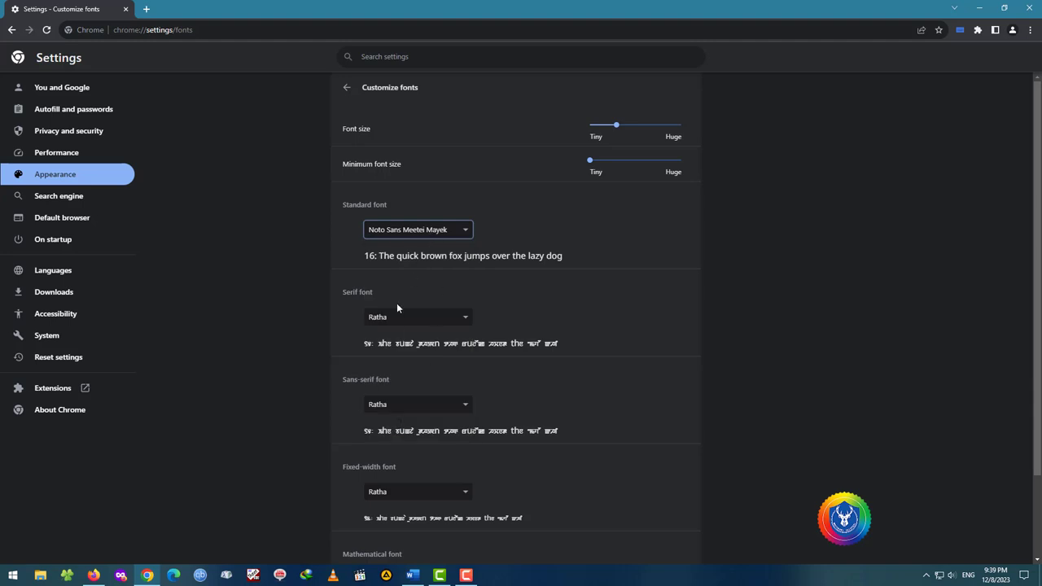
{"action": "left_click", "coordinate": [405, 326]}
{"action": "left_click", "coordinate": [406, 323]}
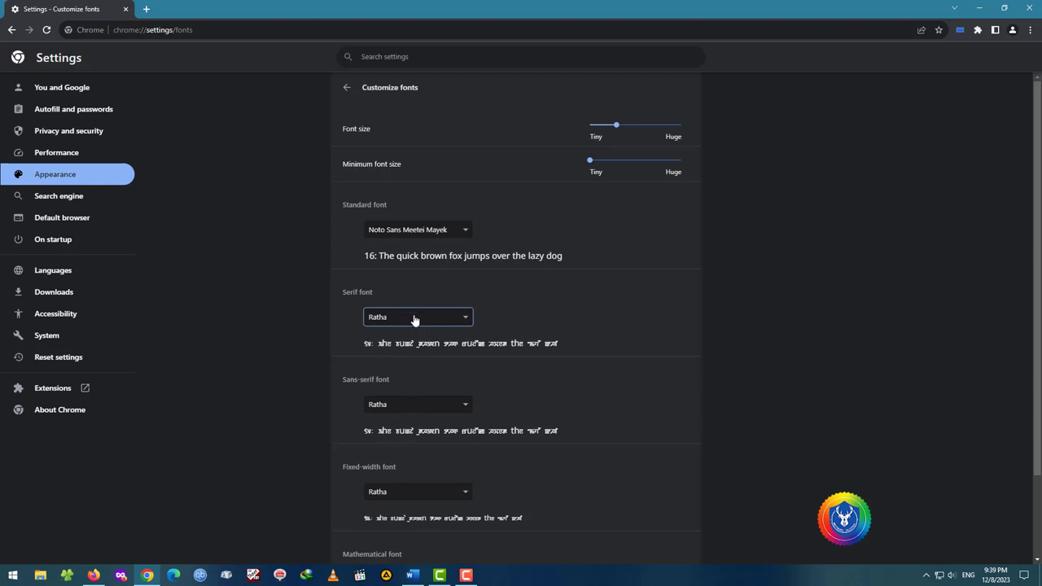
{"action": "left_click", "coordinate": [386, 318]}
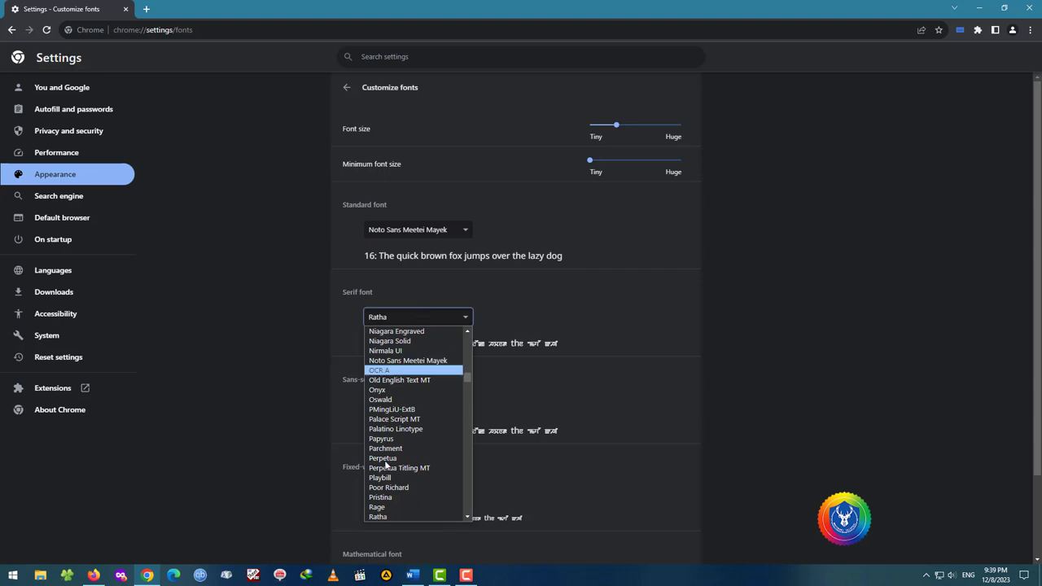
{"action": "left_click", "coordinate": [407, 518]}
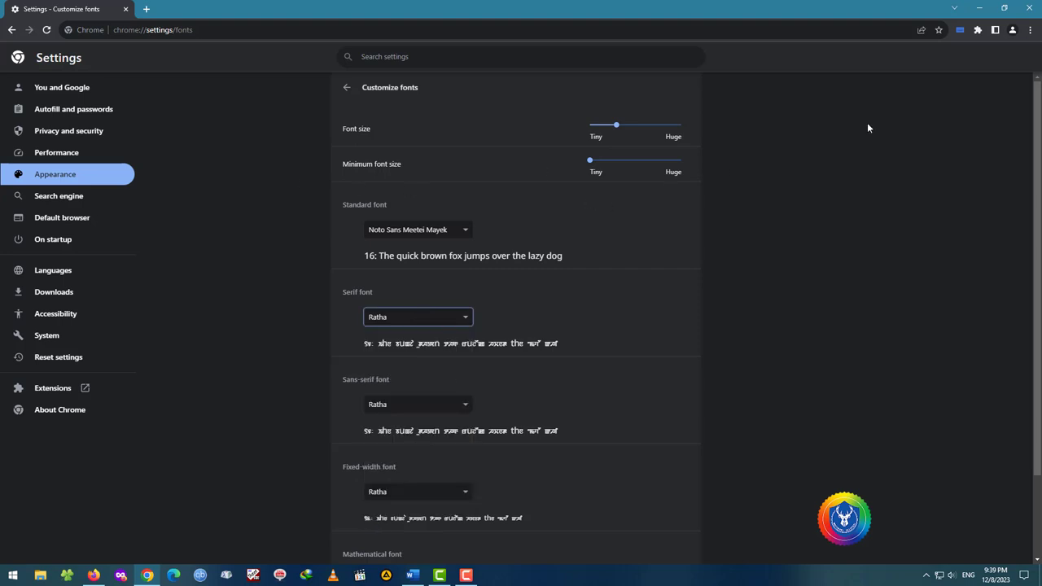
Close Chrome settings and type 'ahka ams' and 'ꯀꯦ ꯆꯥꯔꯤꯕ' in Meitei Mayek
{"action": "left_click", "coordinate": [1029, 7]}
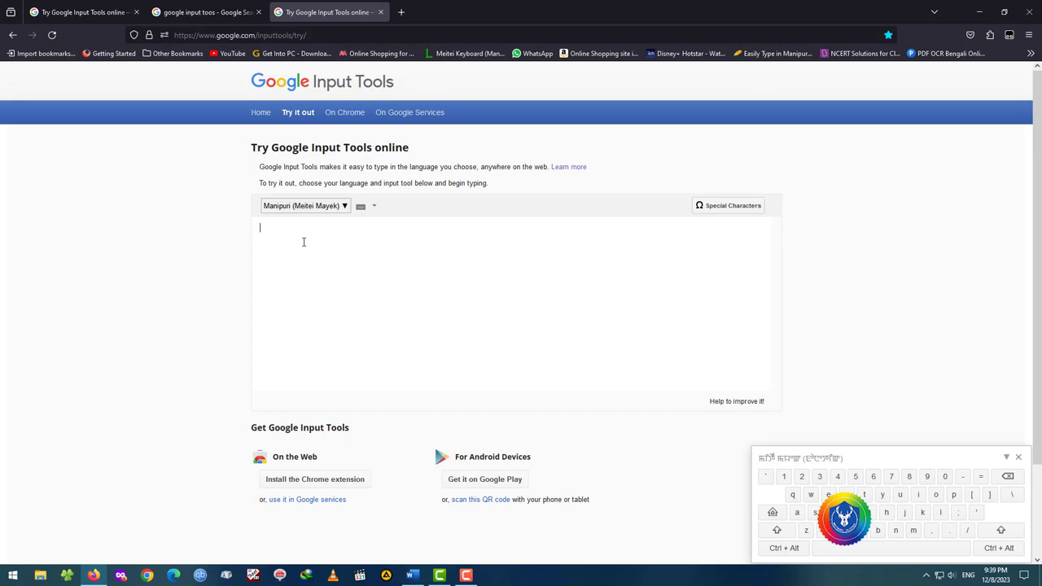
{"action": "type", "text": "ahka"}
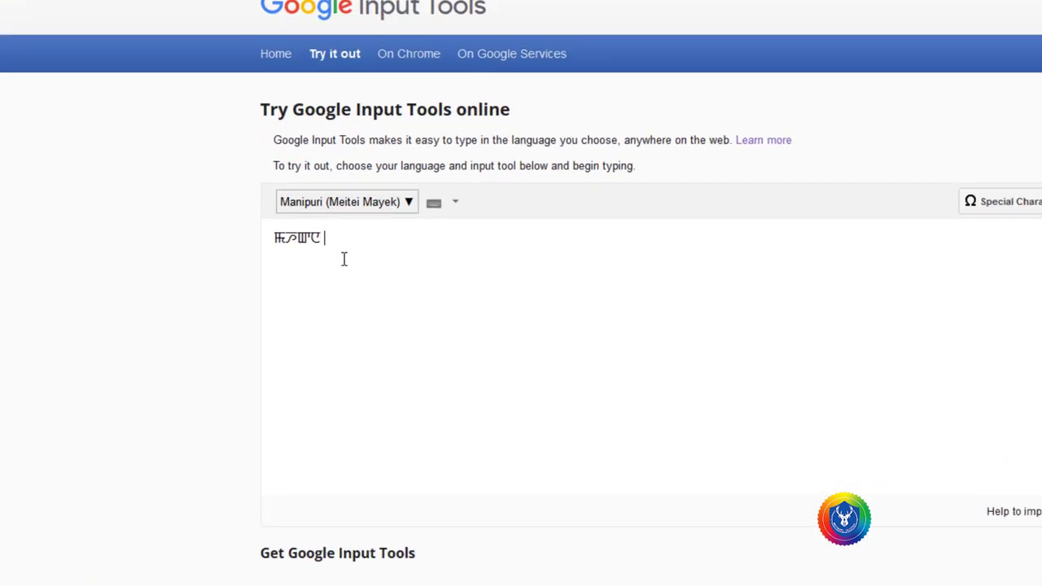
{"action": "type", "text": " am"}
{"action": "type", "text": "s"}
{"action": "type", "text": "ꯀꯦ "}
{"action": "type", "text": "ꯆꯥꯔꯤꯕ ꯈꯀꯦ ꯀꯁꯥꯀꯦꯠ"}
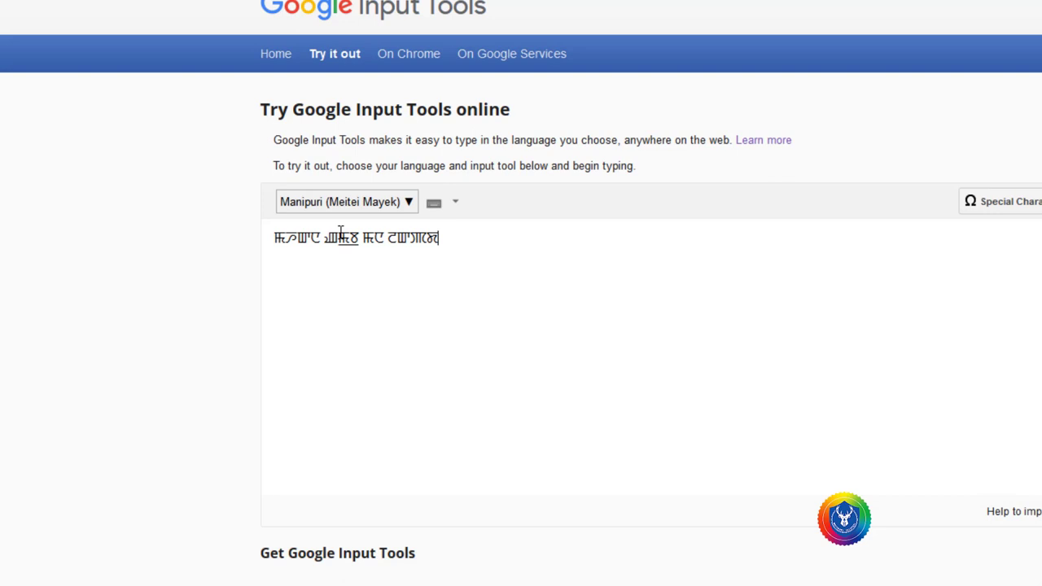
Switch the input language to Bangla and add নরেন্দ্র (narendra) on a new line
{"action": "left_click", "coordinate": [407, 205]}
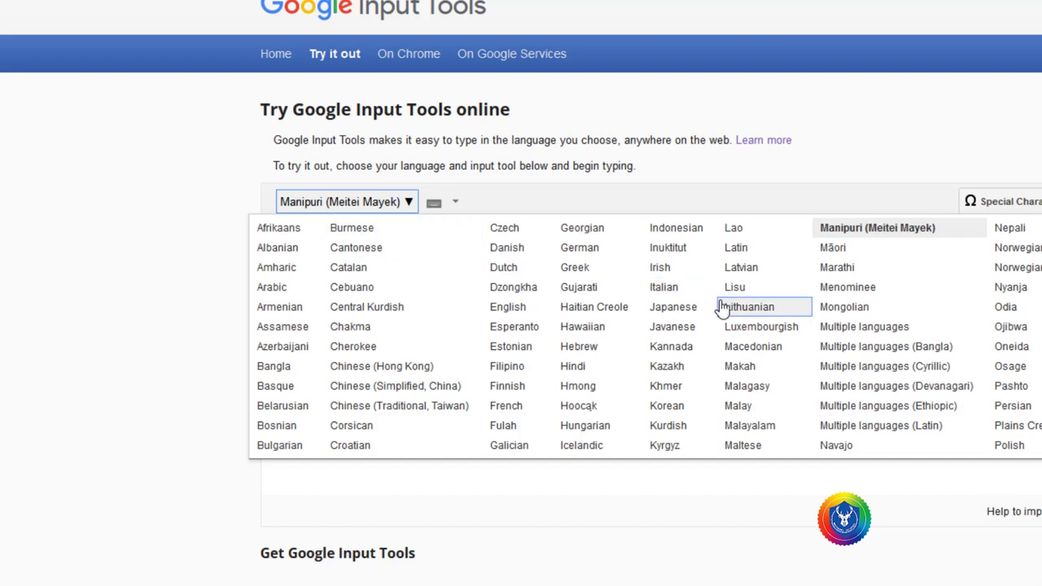
{"action": "left_click", "coordinate": [294, 371]}
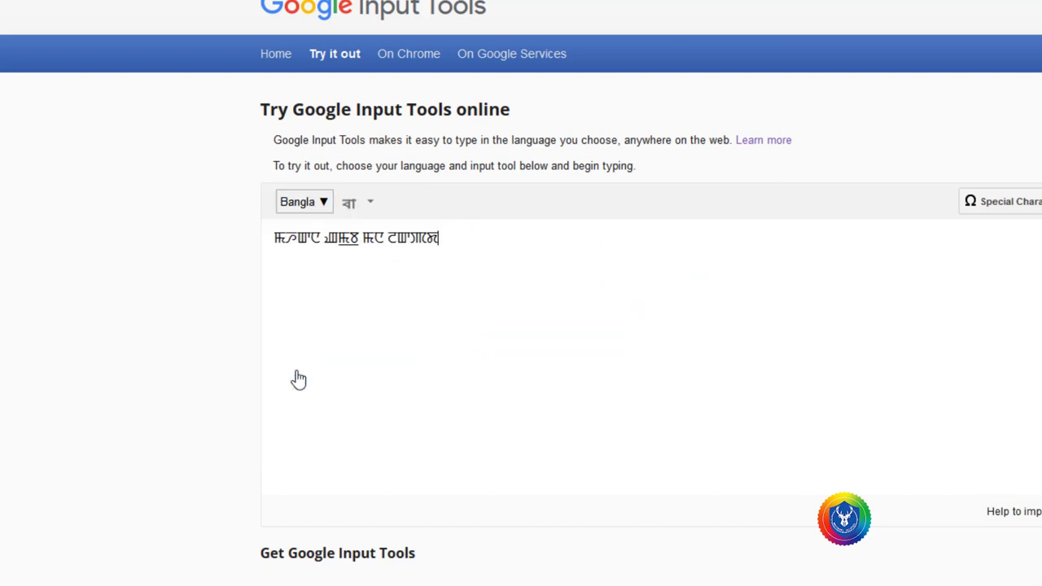
{"action": "key", "text": "Return"}
{"action": "type", "text": "naren"}
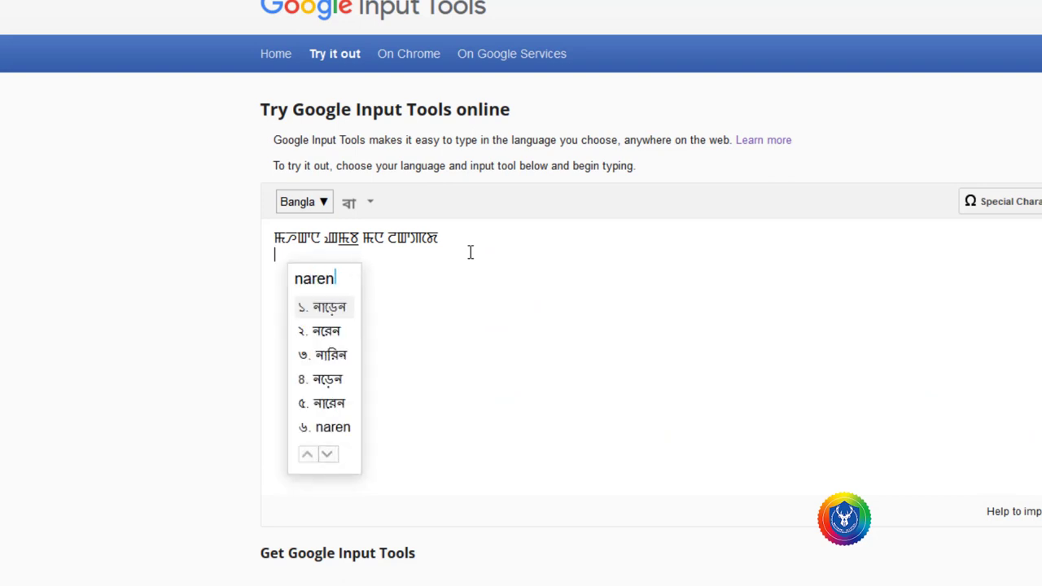
{"action": "type", "text": "dra"}
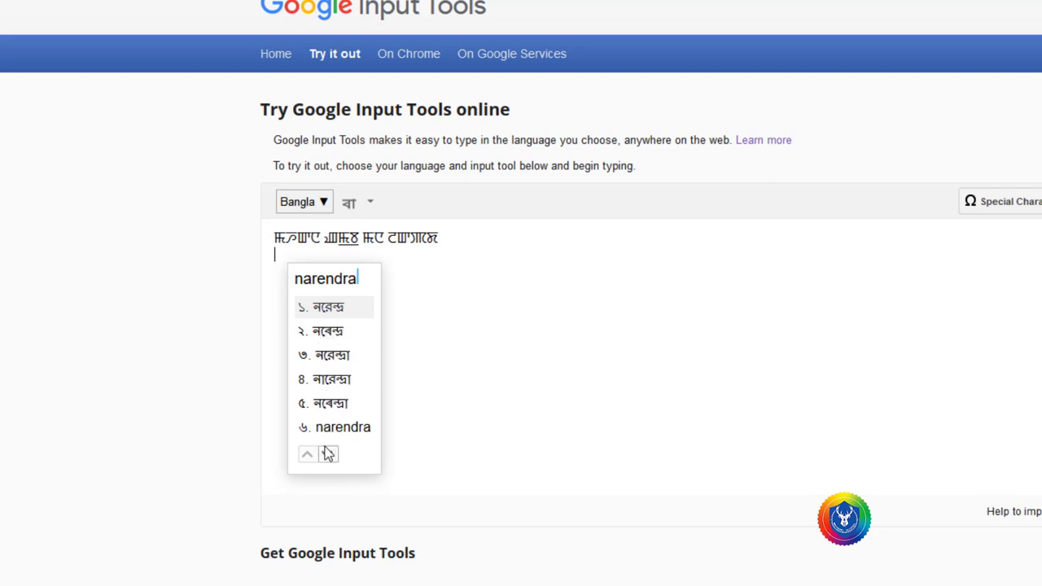
{"action": "left_click", "coordinate": [329, 310]}
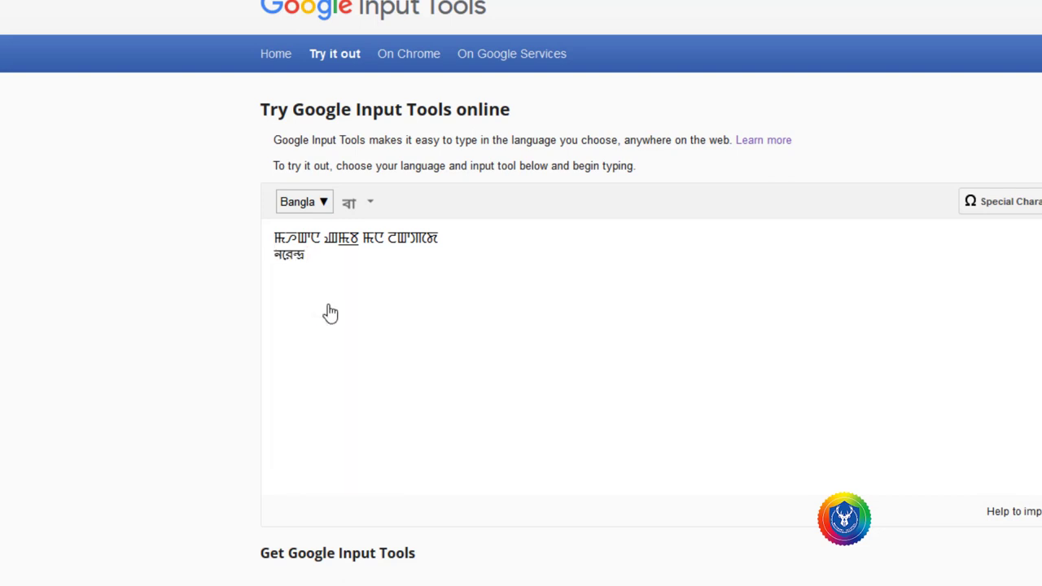
Add যেহেন (yohen) on a third line and select both Bangla lines
{"action": "key", "text": "Return"}
{"action": "type", "text": "yo"}
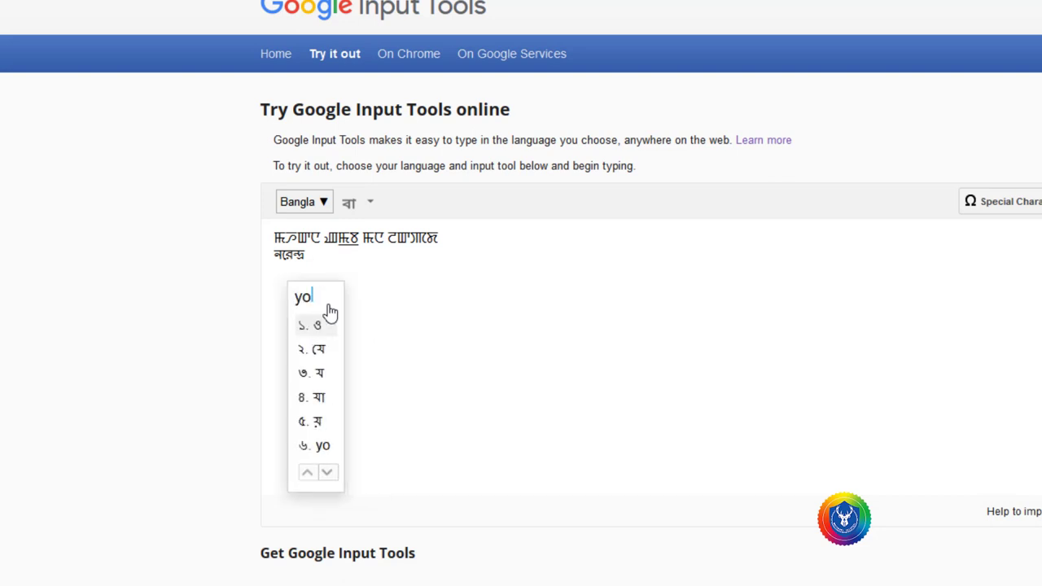
{"action": "type", "text": "hen"}
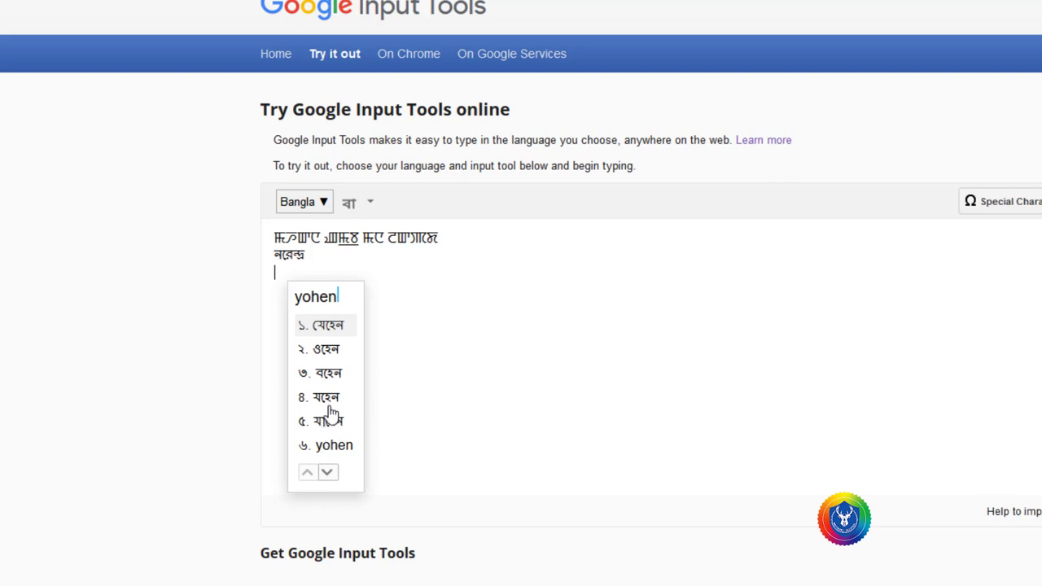
{"action": "left_click", "coordinate": [325, 326]}
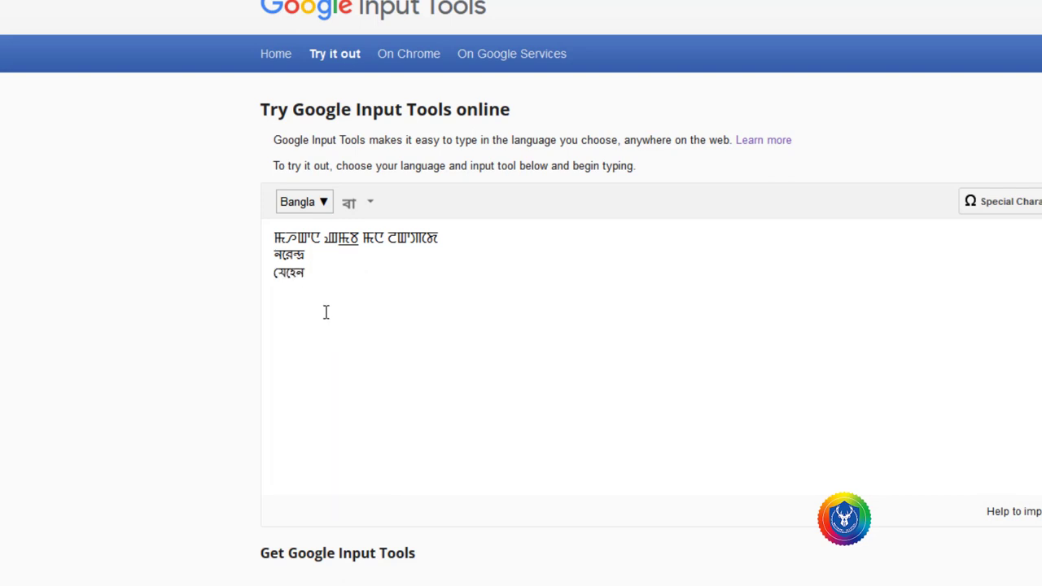
{"action": "left_click_drag", "start_coordinate": [325, 282], "coordinate": [273, 262]}
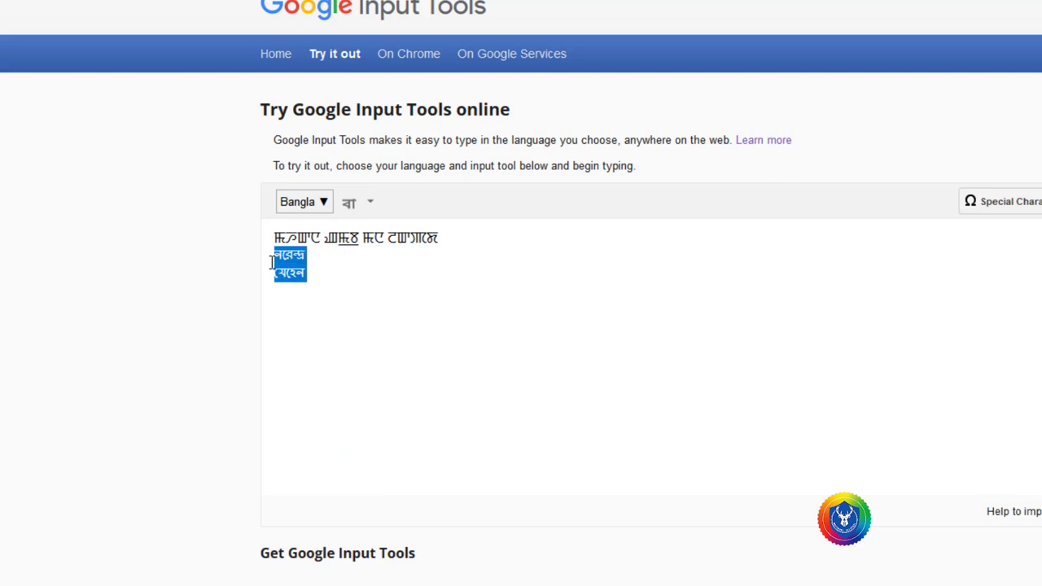
Switch the input language to Hindi and add घर (ghar) on a fourth line
{"action": "left_click", "coordinate": [324, 203]}
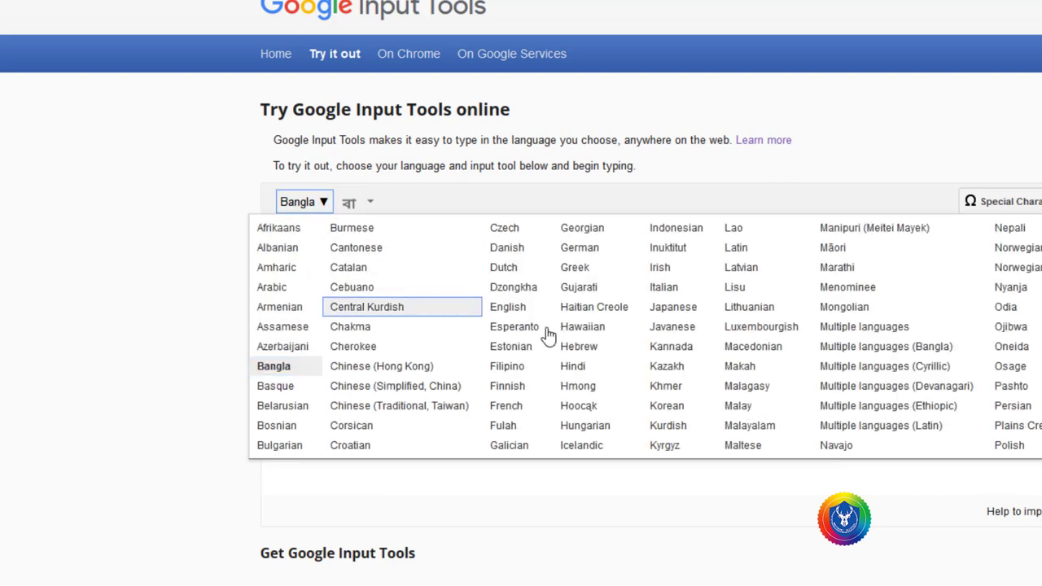
{"action": "left_click", "coordinate": [573, 368]}
{"action": "left_click", "coordinate": [319, 282]}
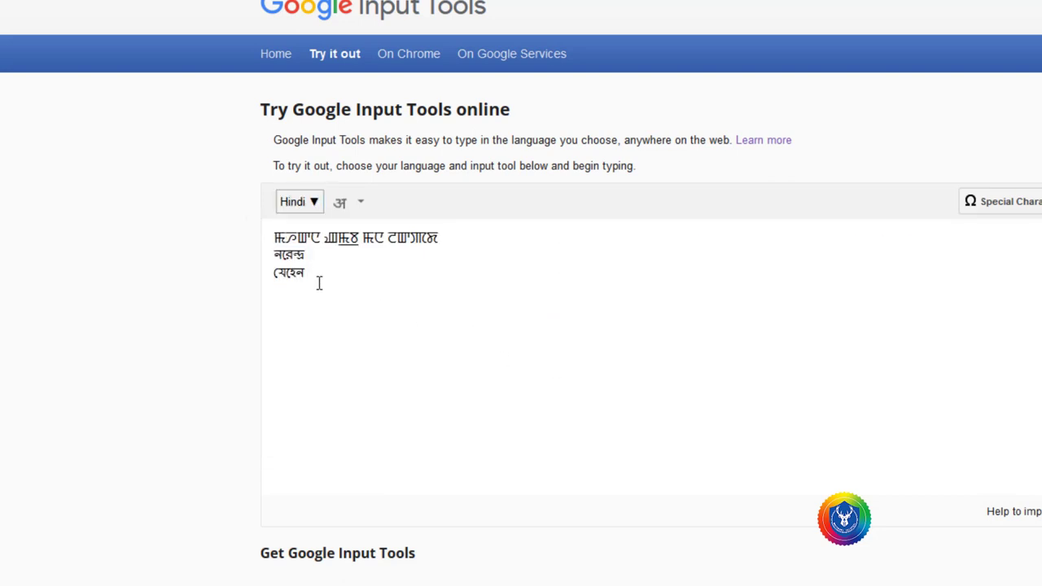
{"action": "key", "text": "Return"}
{"action": "type", "text": "gah"}
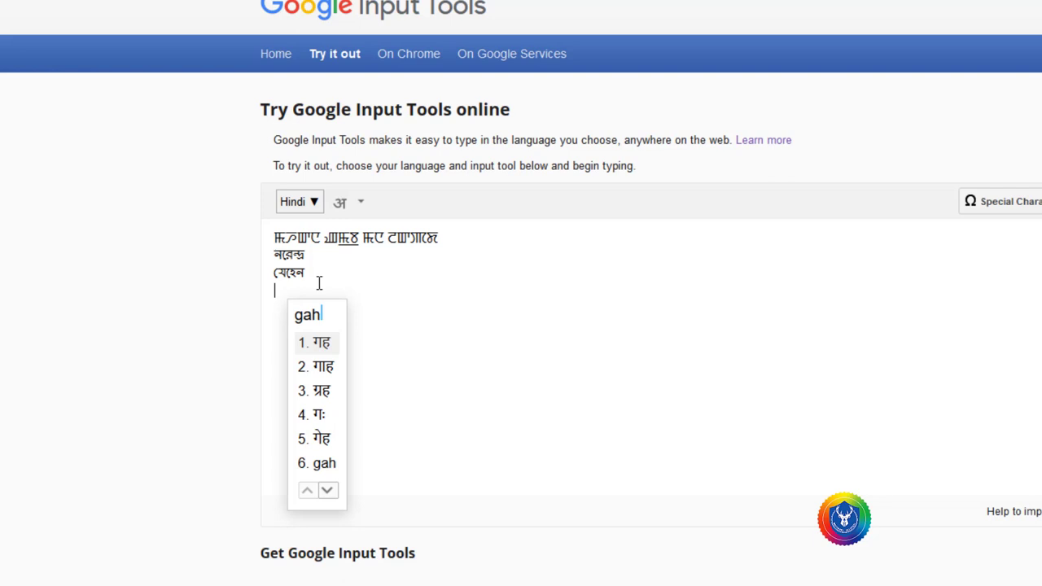
{"action": "key", "text": "BackSpace"}
{"action": "key", "text": "BackSpace"}
{"action": "type", "text": "har"}
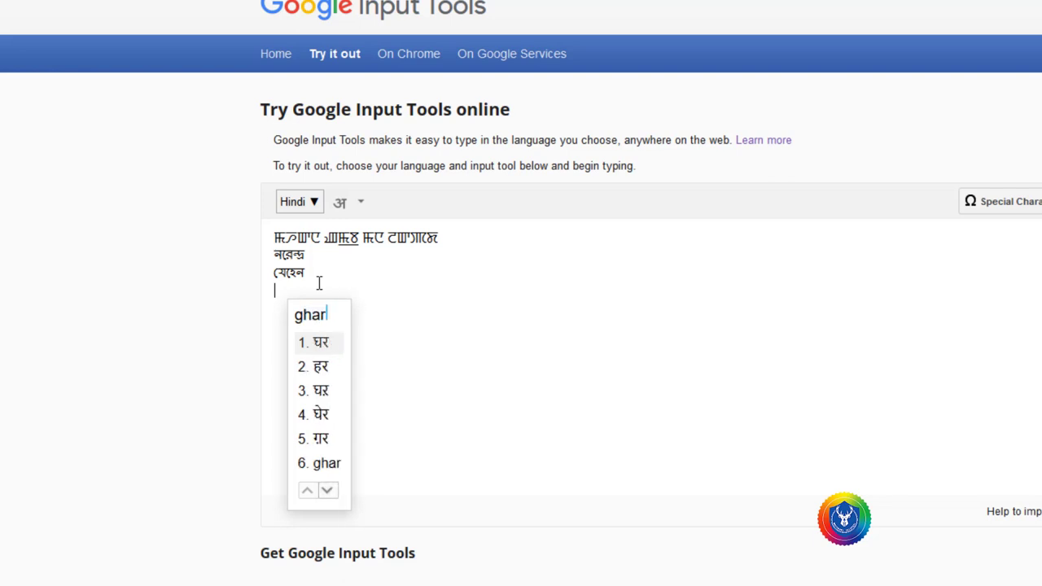
{"action": "left_click", "coordinate": [316, 344]}
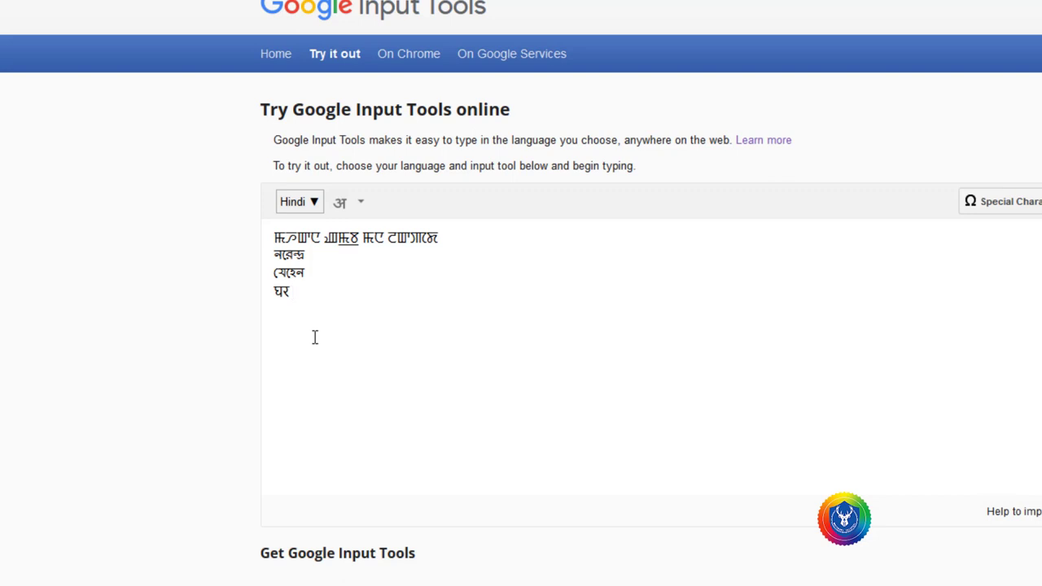
{"action": "left_click", "coordinate": [311, 205]}
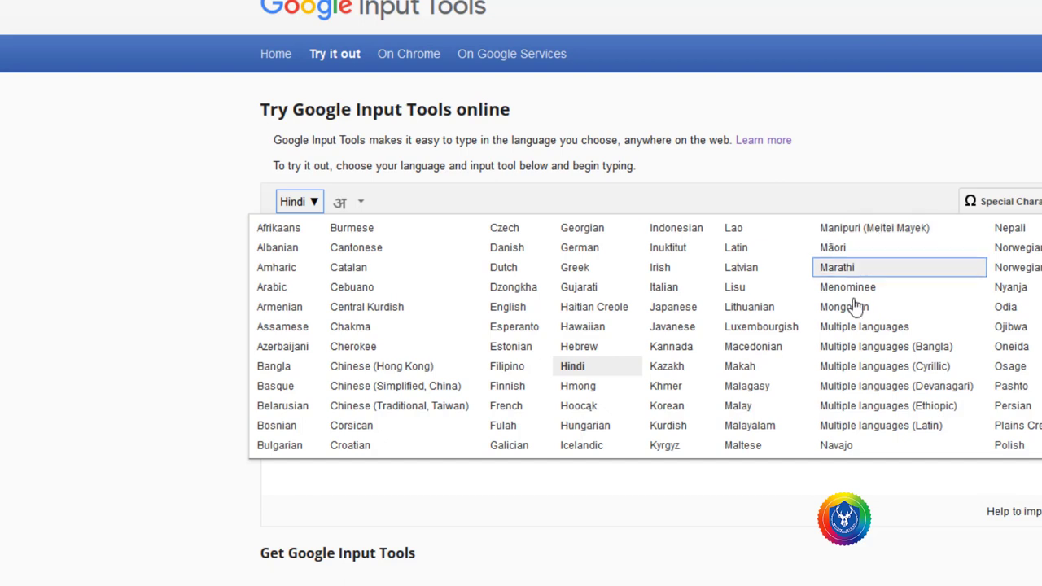
Dismiss the open language list so Hindi remains selected
{"action": "left_click", "coordinate": [689, 474]}
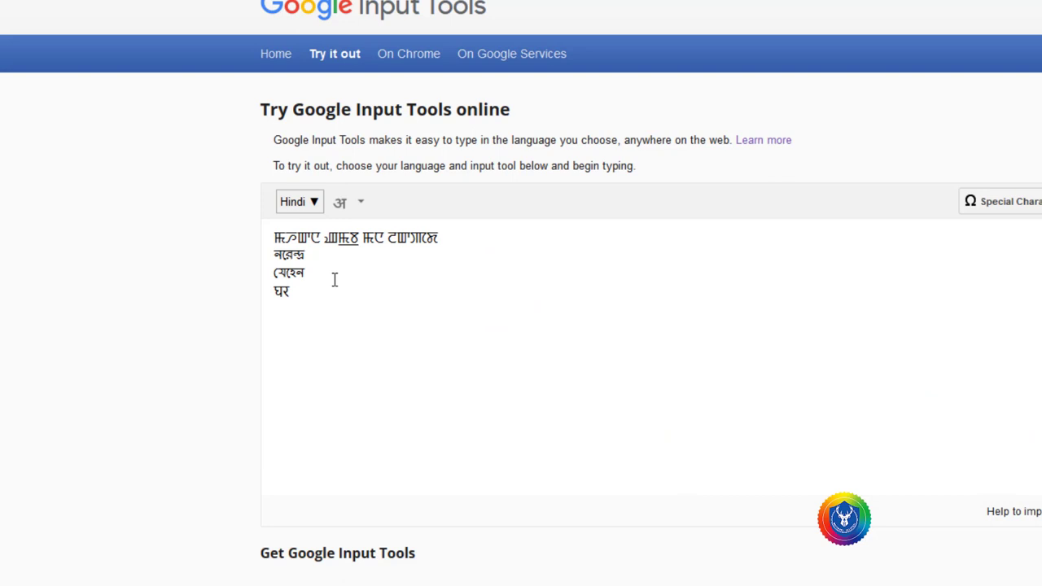